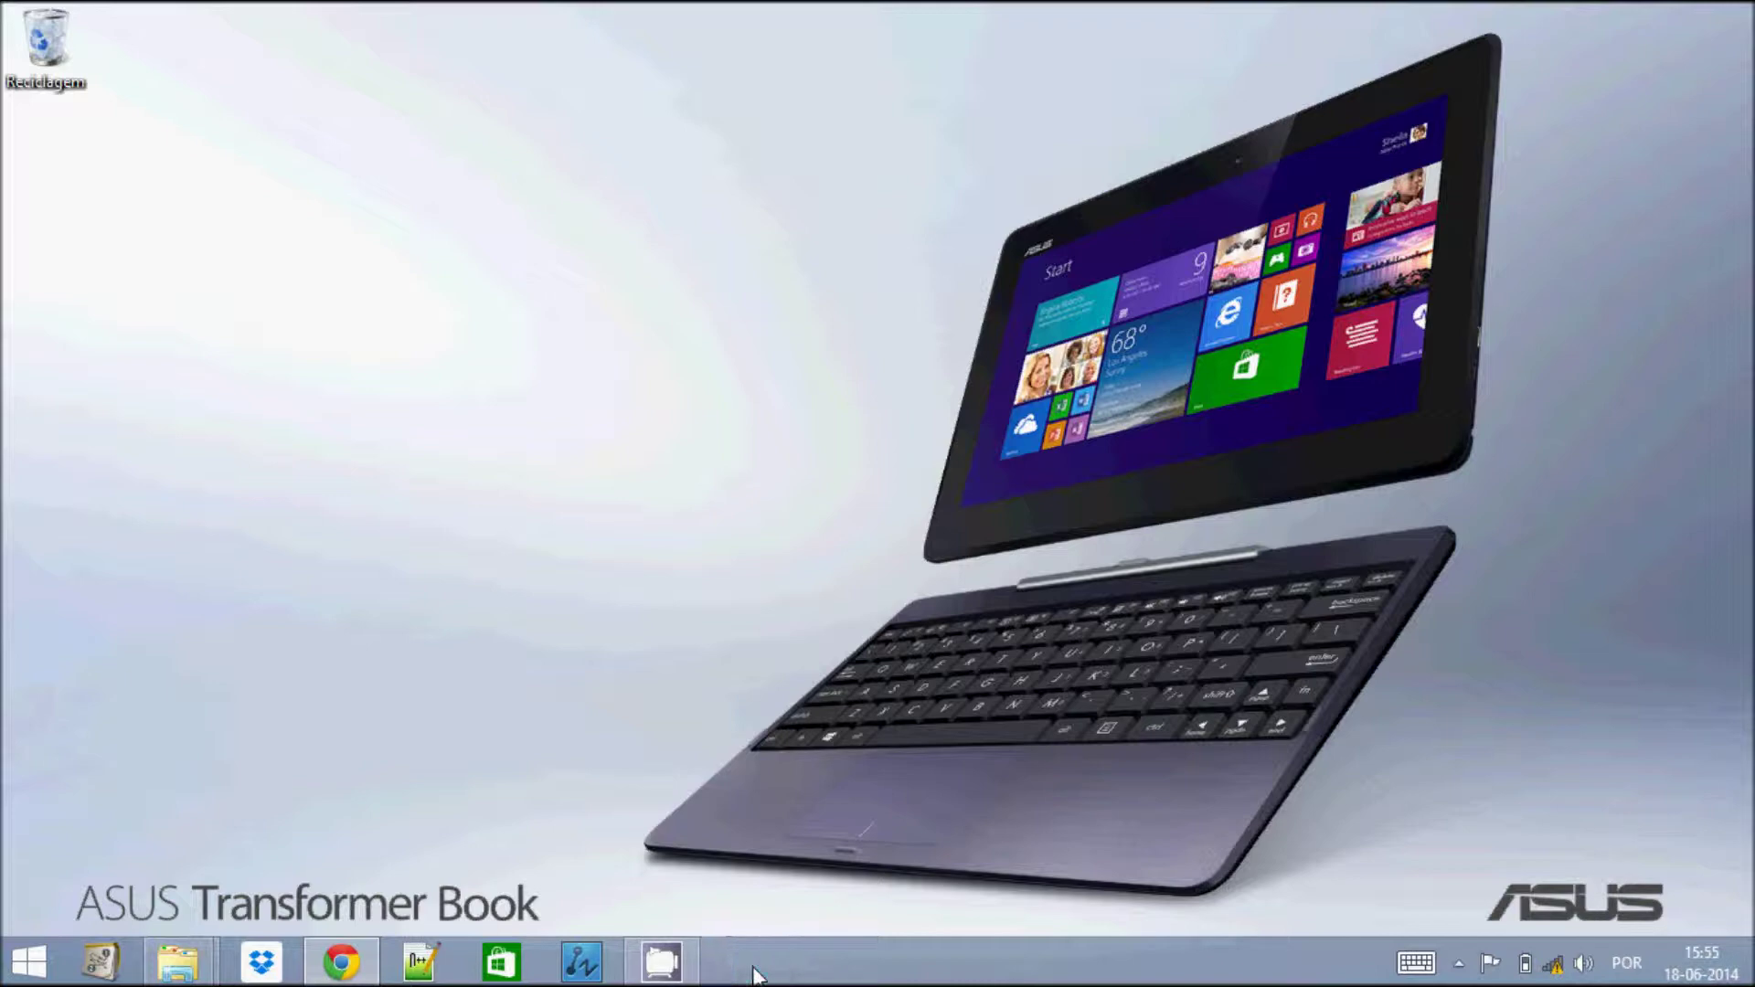
- Expand the hidden system-tray icons in the Windows taskbar notification area
{"action": "left_click", "coordinate": [1456, 969]}
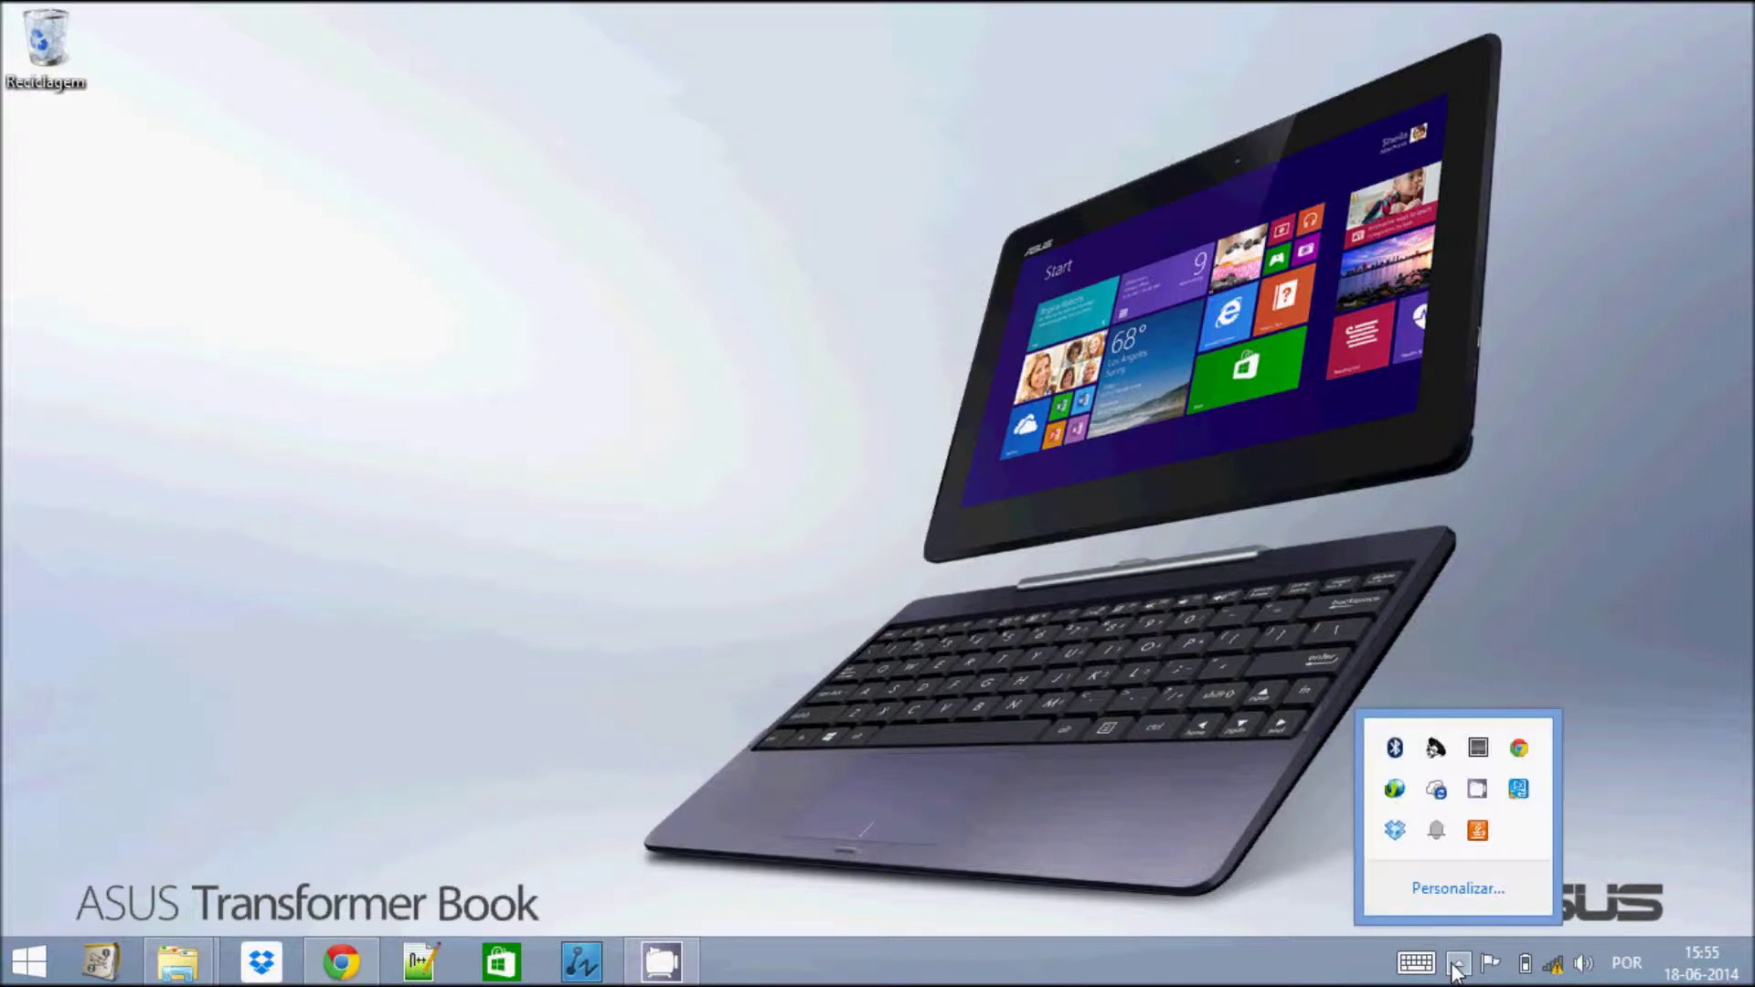
- Launch ZWCAD+ 2014 from the taskbar and choose activation over the zero-day trial
{"action": "left_click", "coordinate": [1537, 562]}
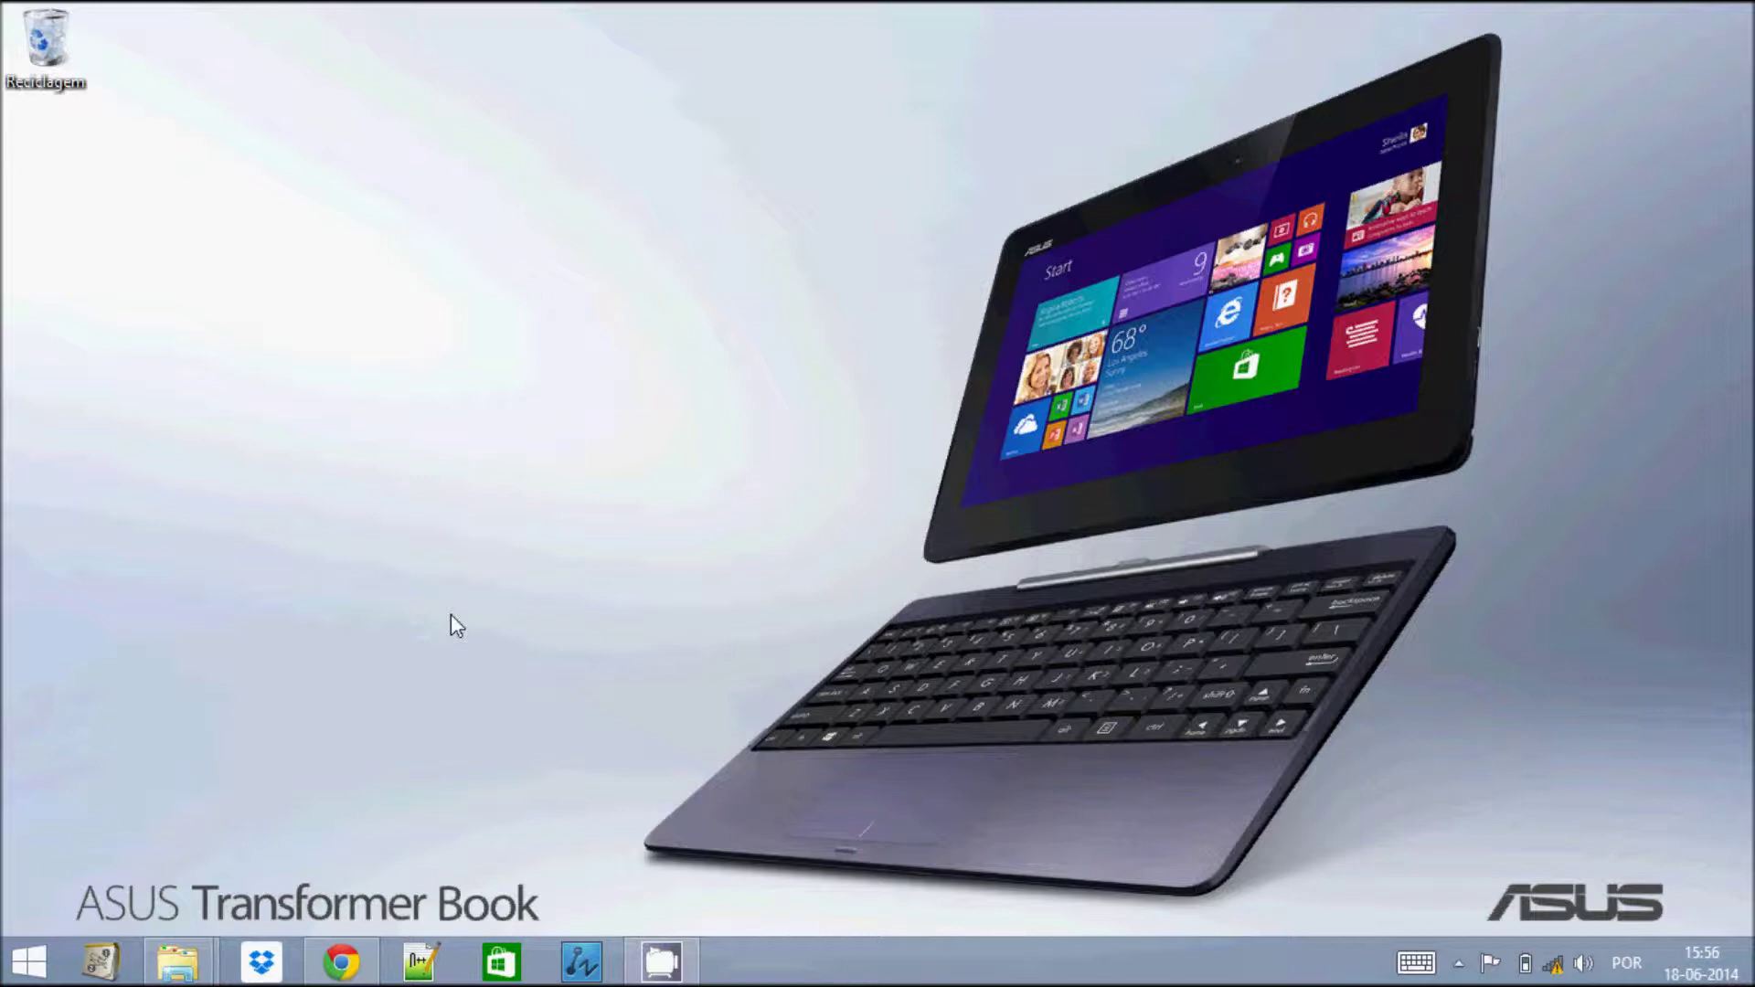
{"action": "left_click", "coordinate": [583, 961]}
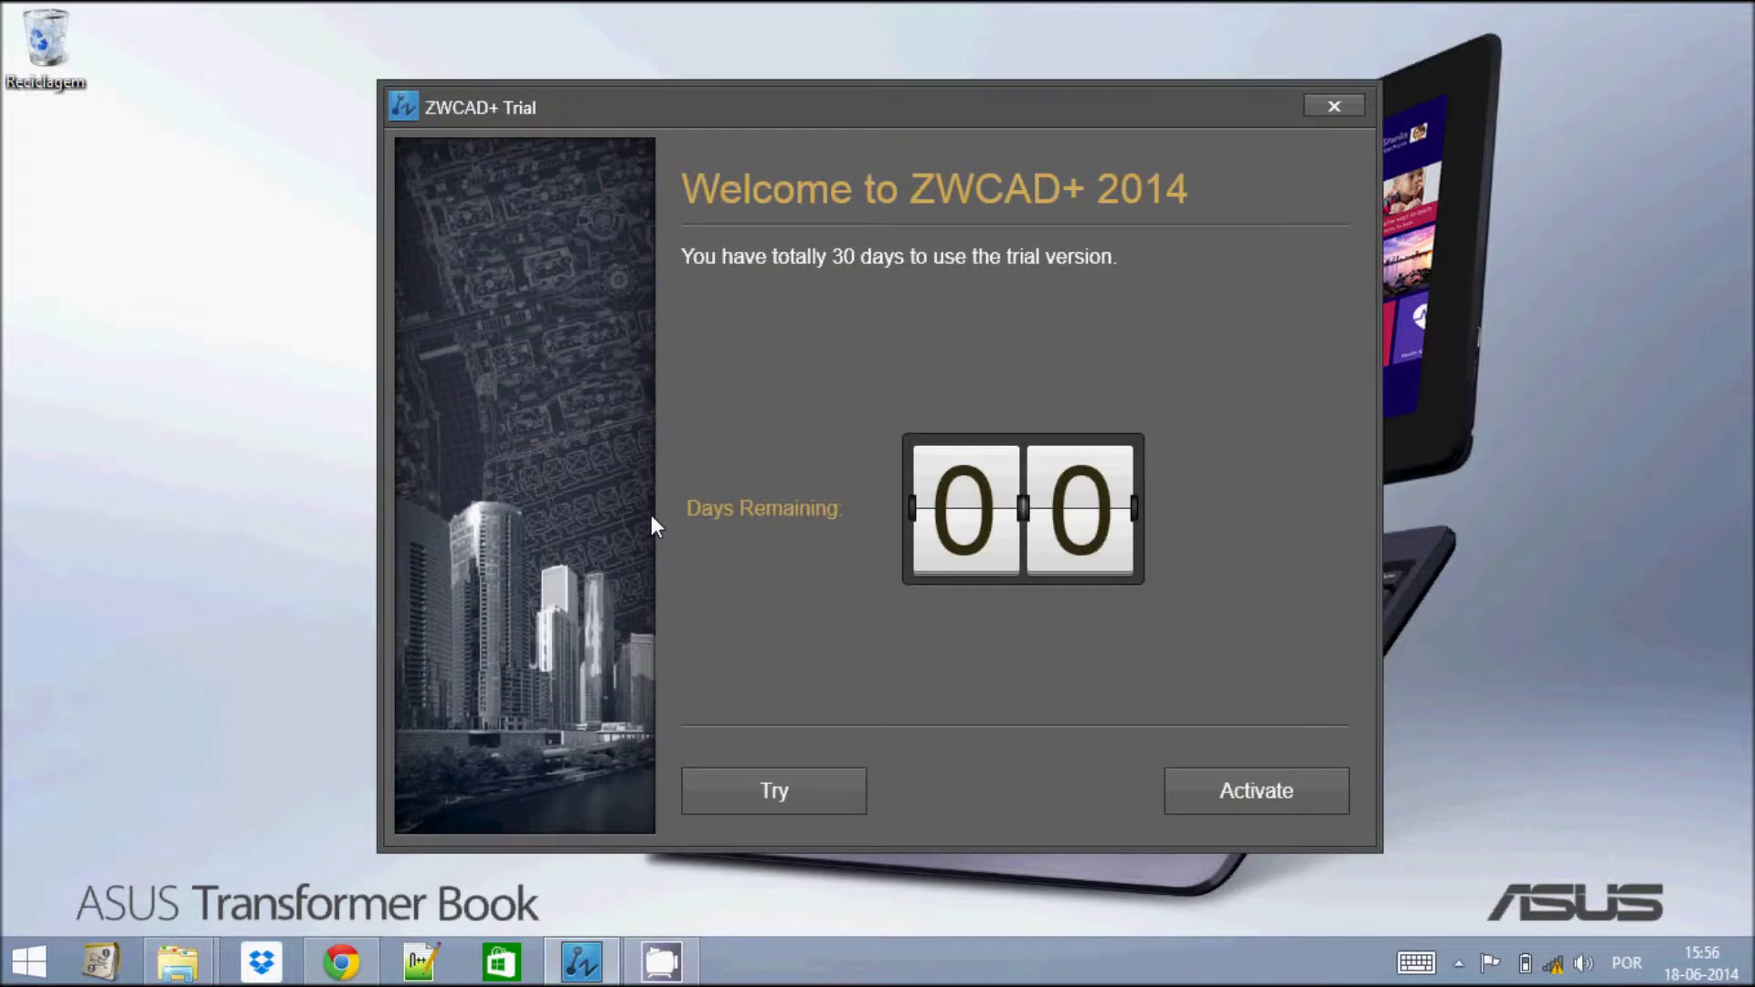
{"action": "left_click", "coordinate": [1192, 789]}
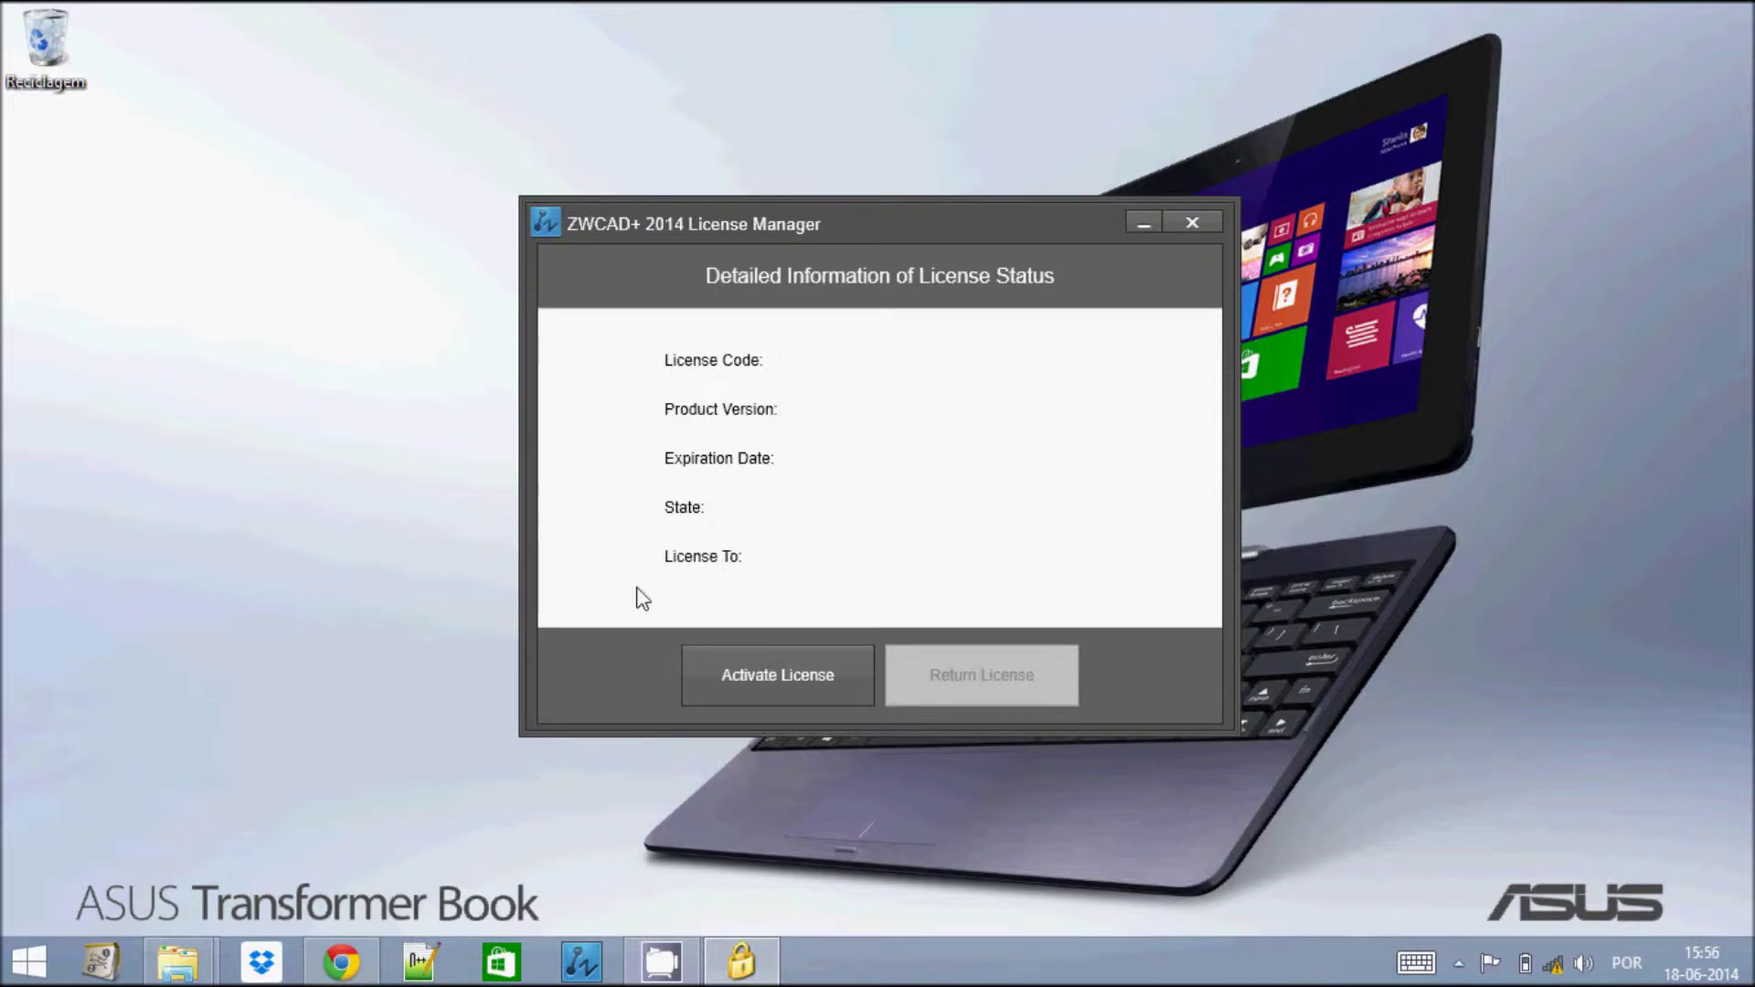
- Open Activate License in the License Manager and select Dongle Activation
{"action": "left_click", "coordinate": [749, 680]}
{"action": "left_click", "coordinate": [749, 681]}
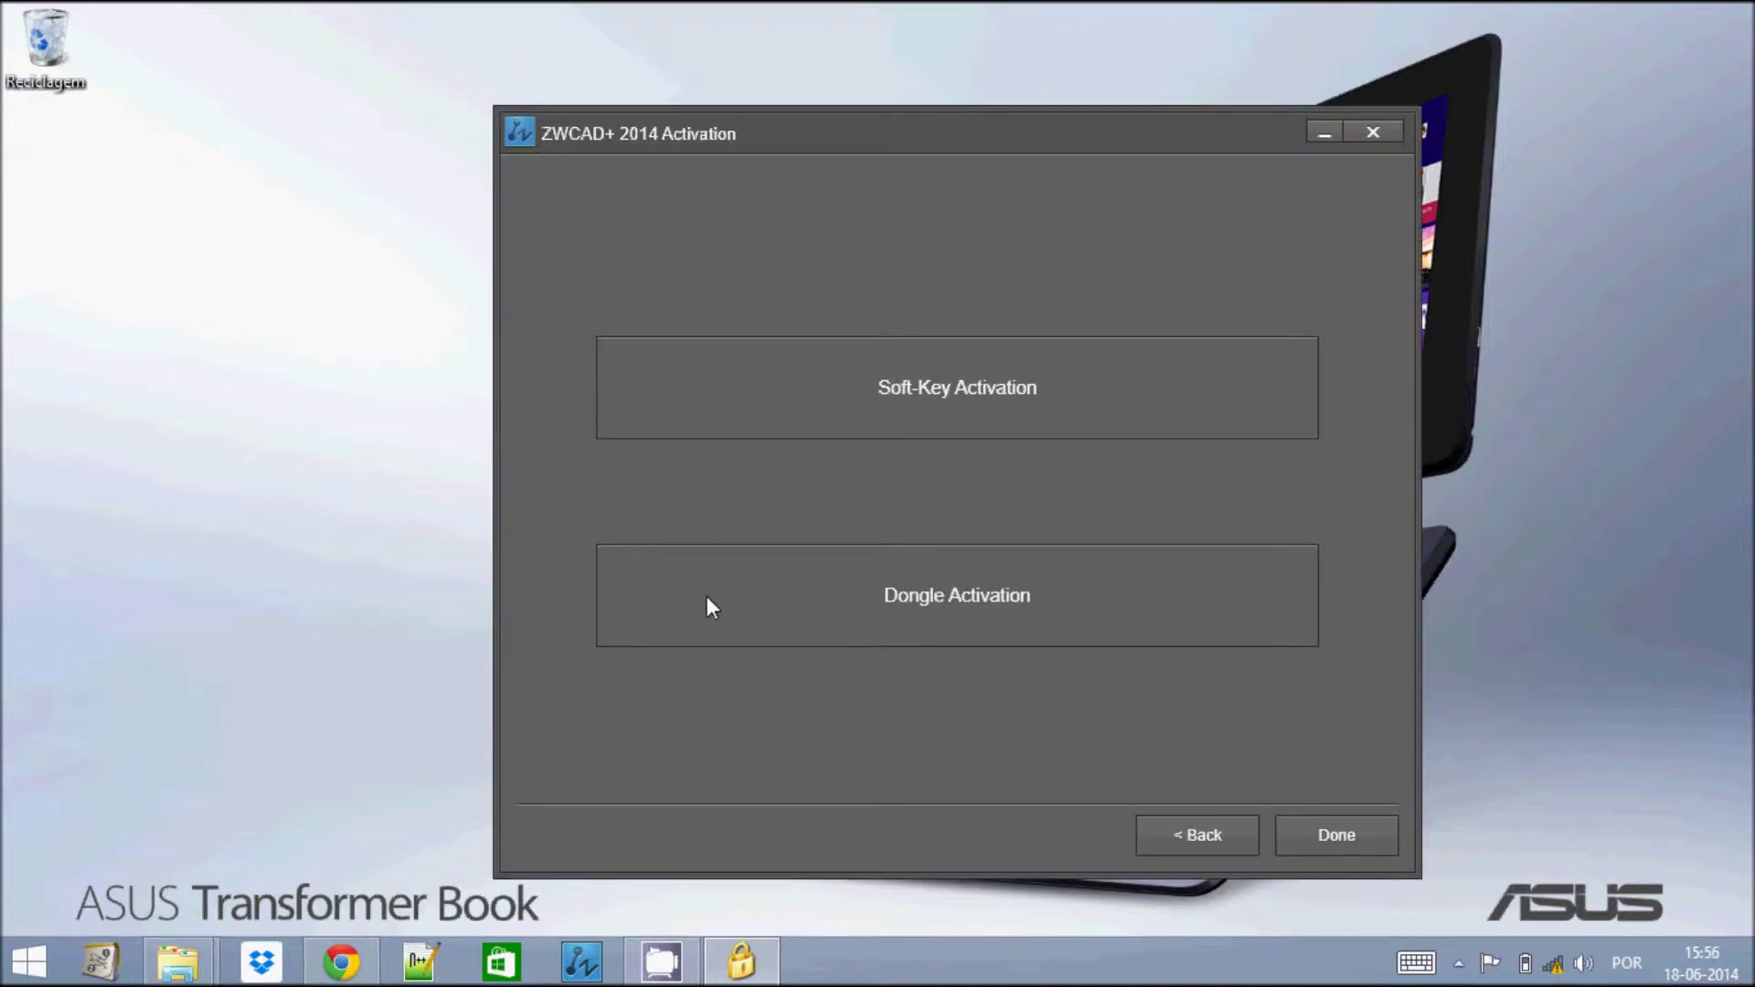
{"action": "left_click", "coordinate": [1038, 588]}
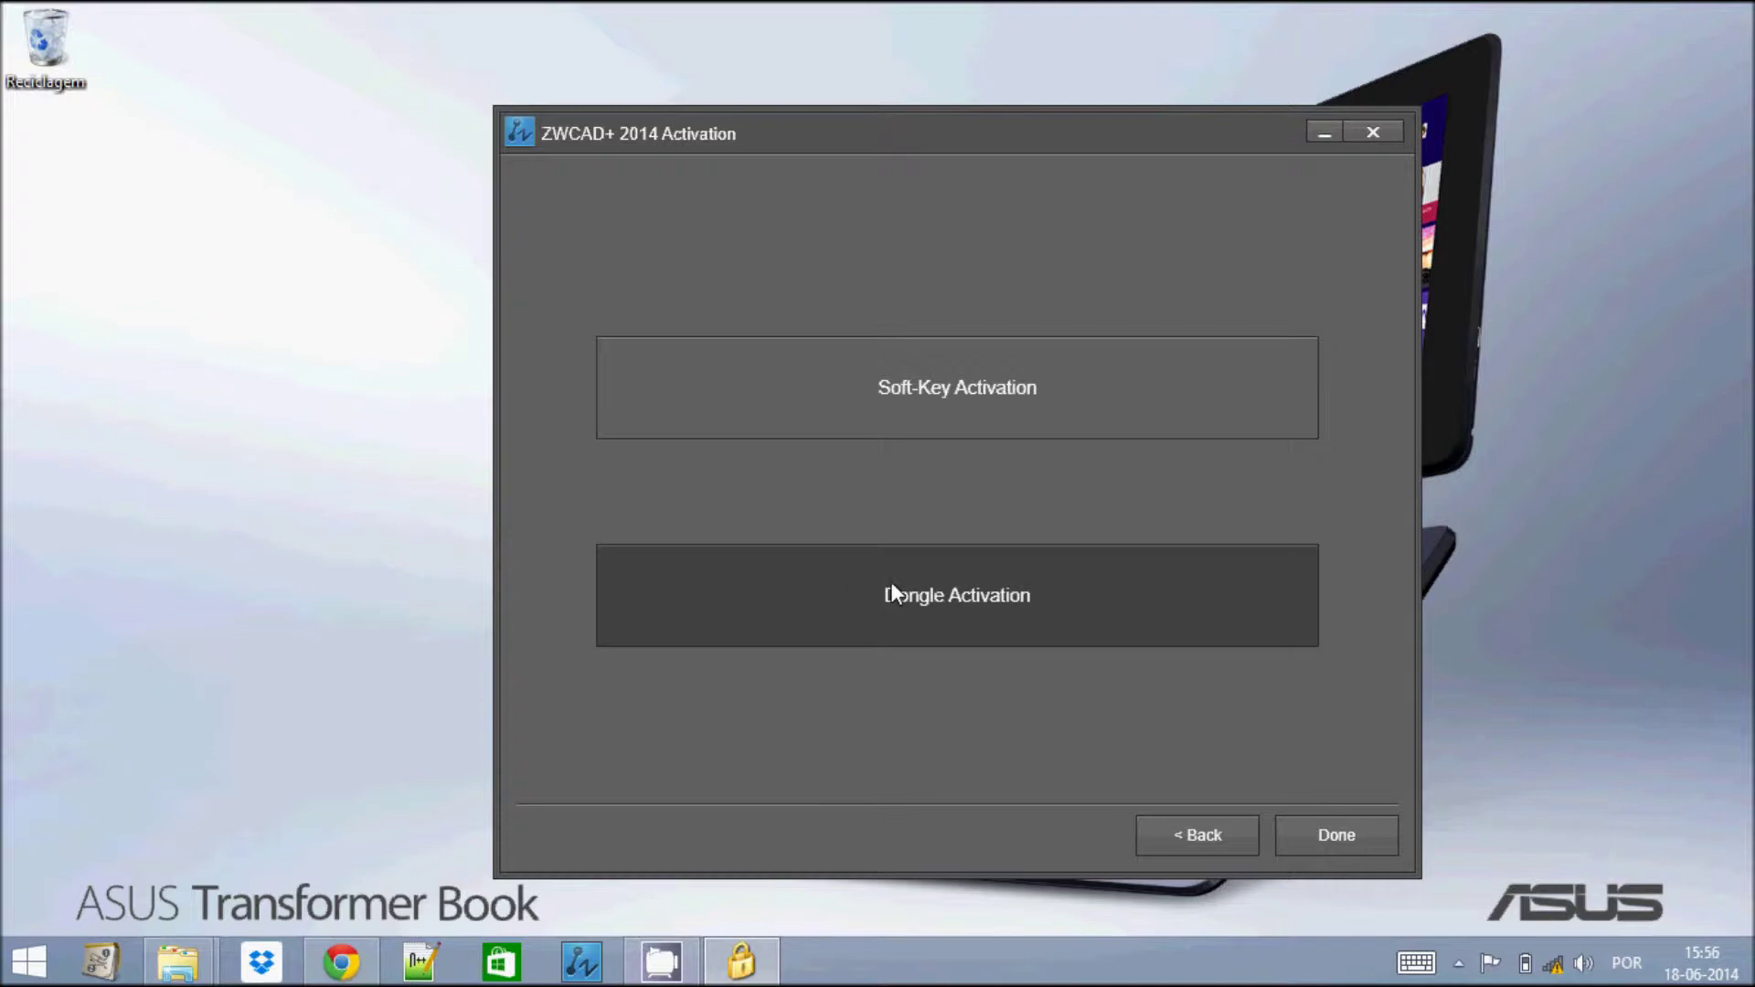
{"action": "left_click", "coordinate": [912, 398]}
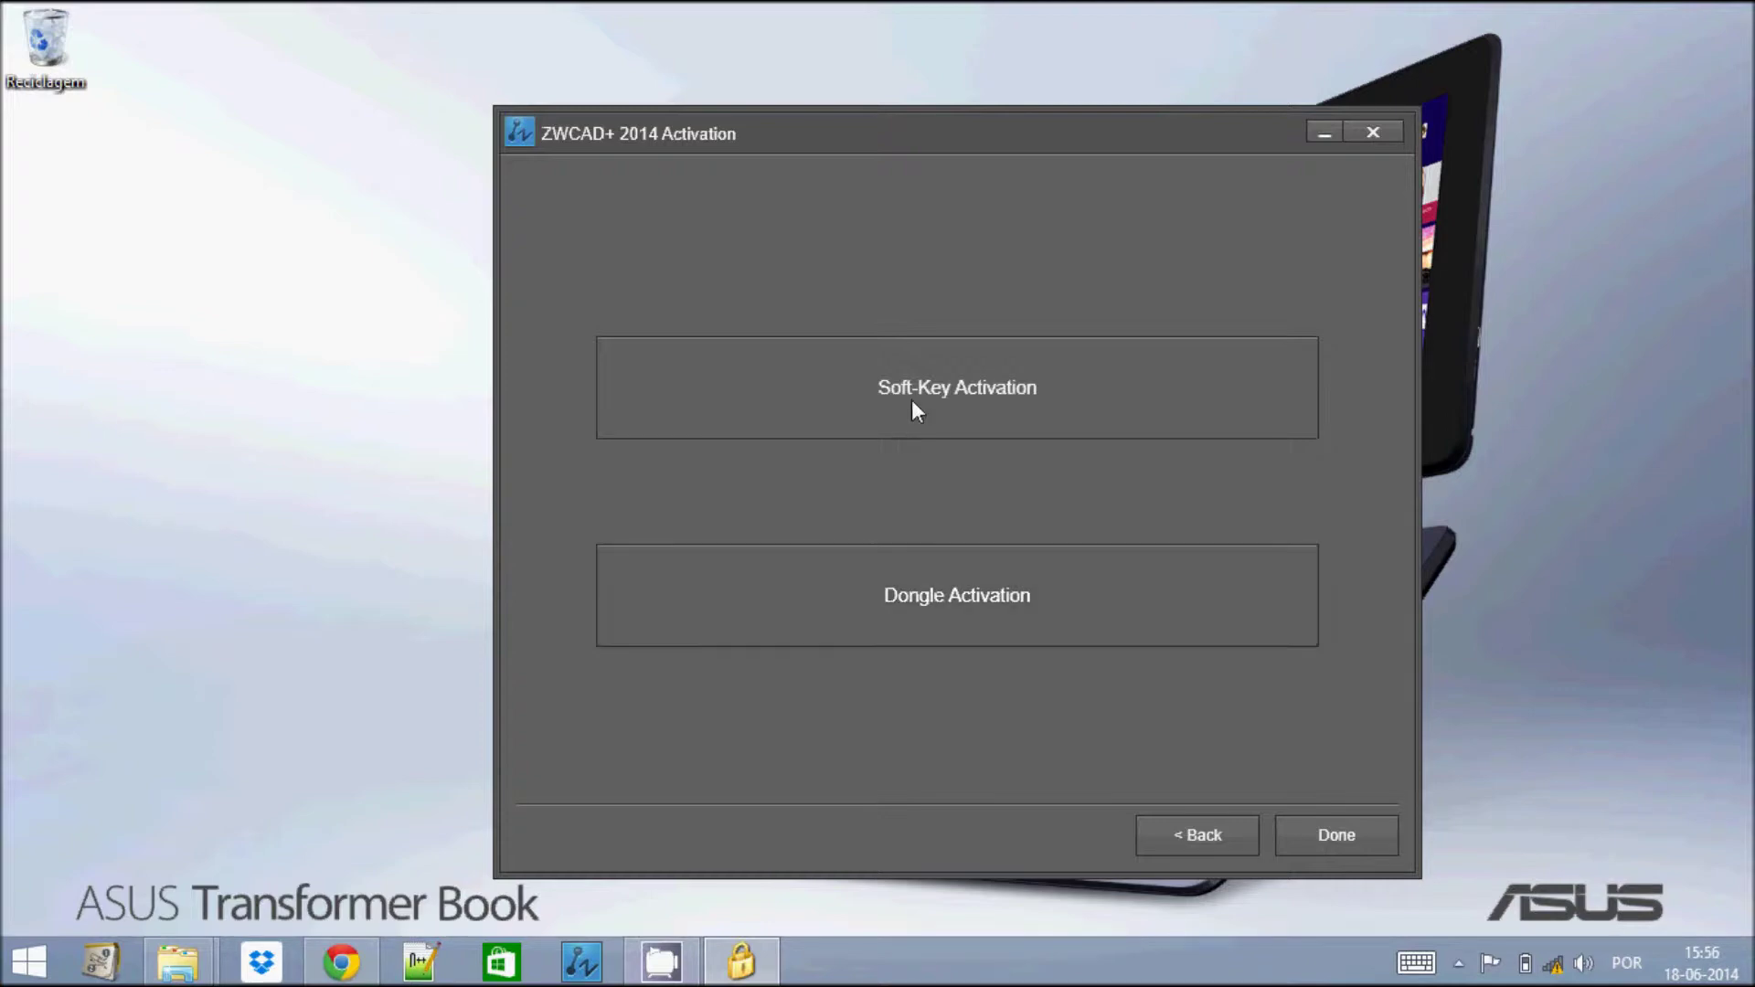
{"action": "left_click", "coordinate": [907, 592]}
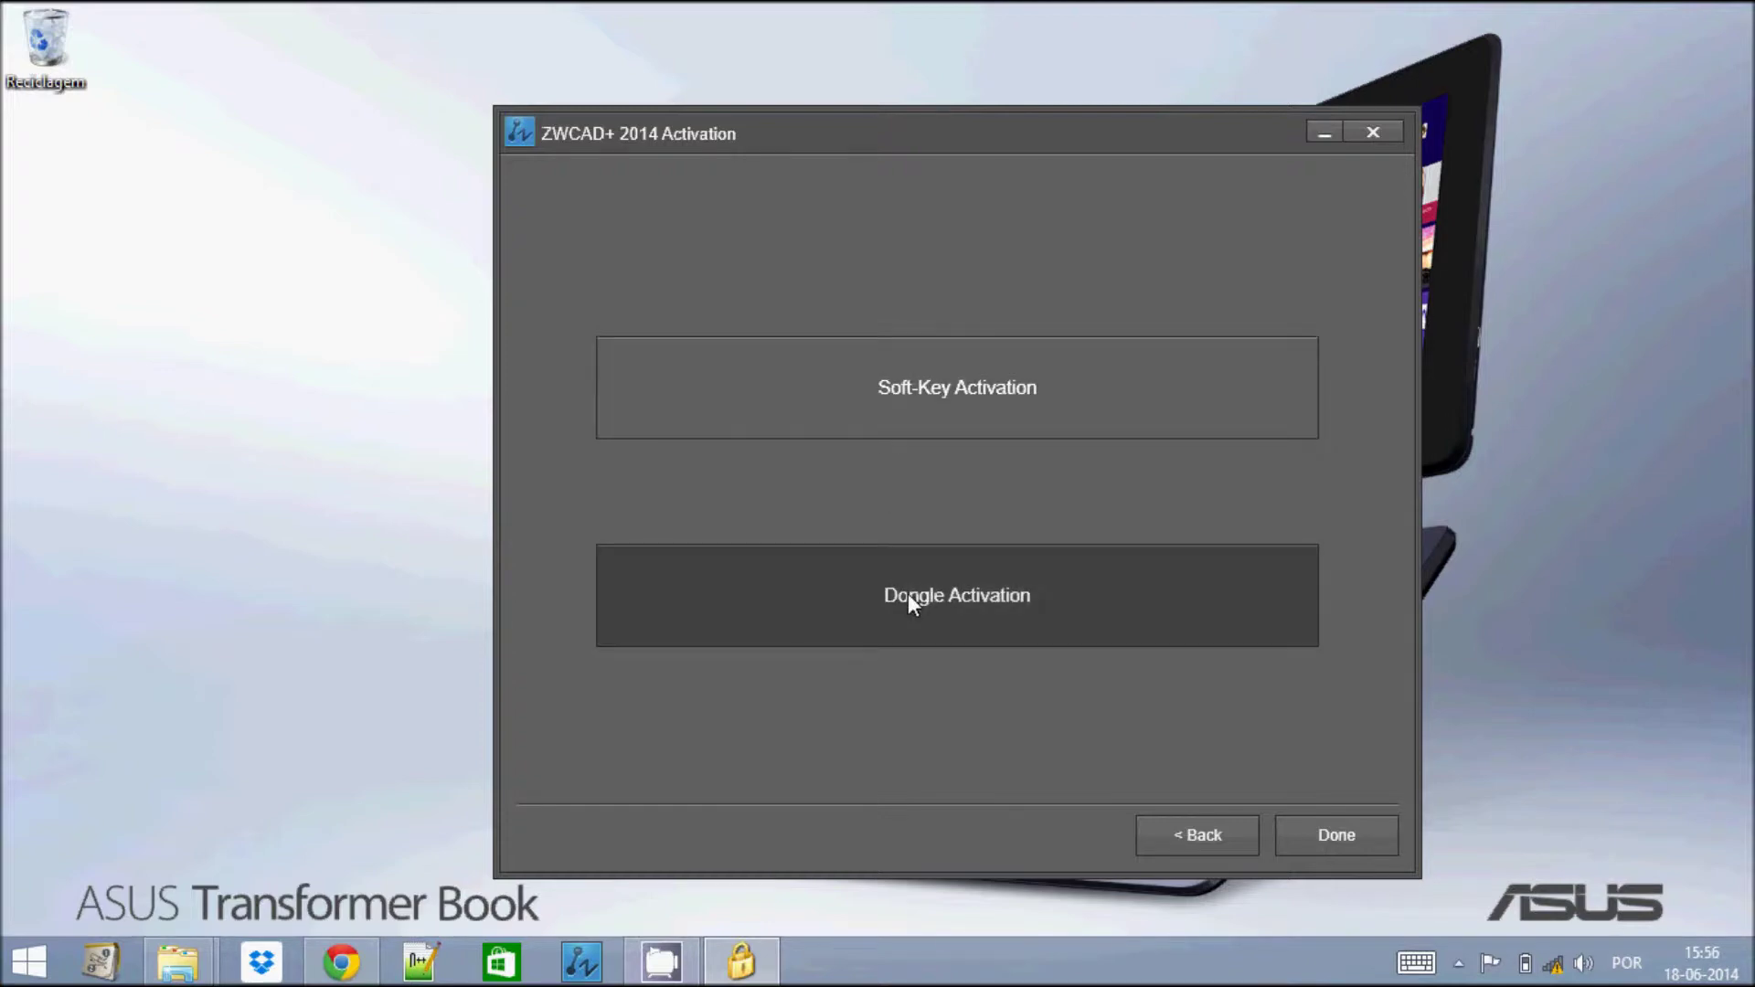
- On the dongle activation form, enter the licence code and the user's full name
{"action": "left_click", "coordinate": [1102, 596]}
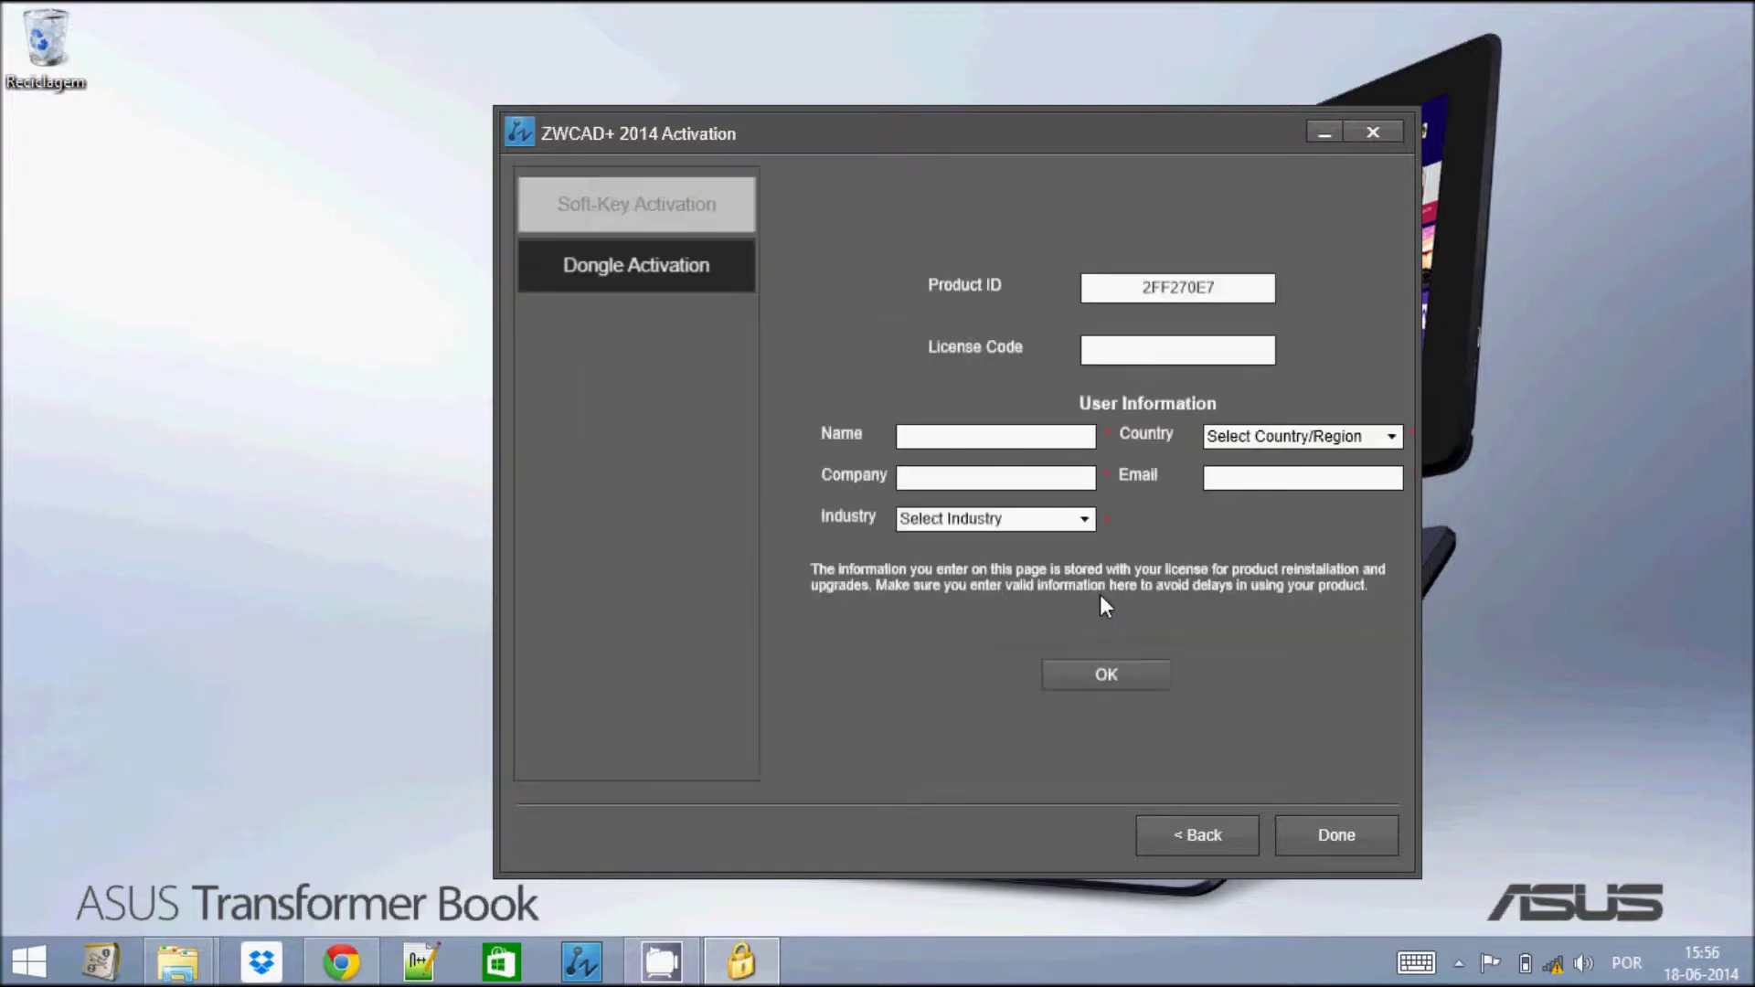
{"action": "left_click_drag", "start_coordinate": [1099, 287], "coordinate": [1154, 287]}
{"action": "left_click", "coordinate": [1133, 352]}
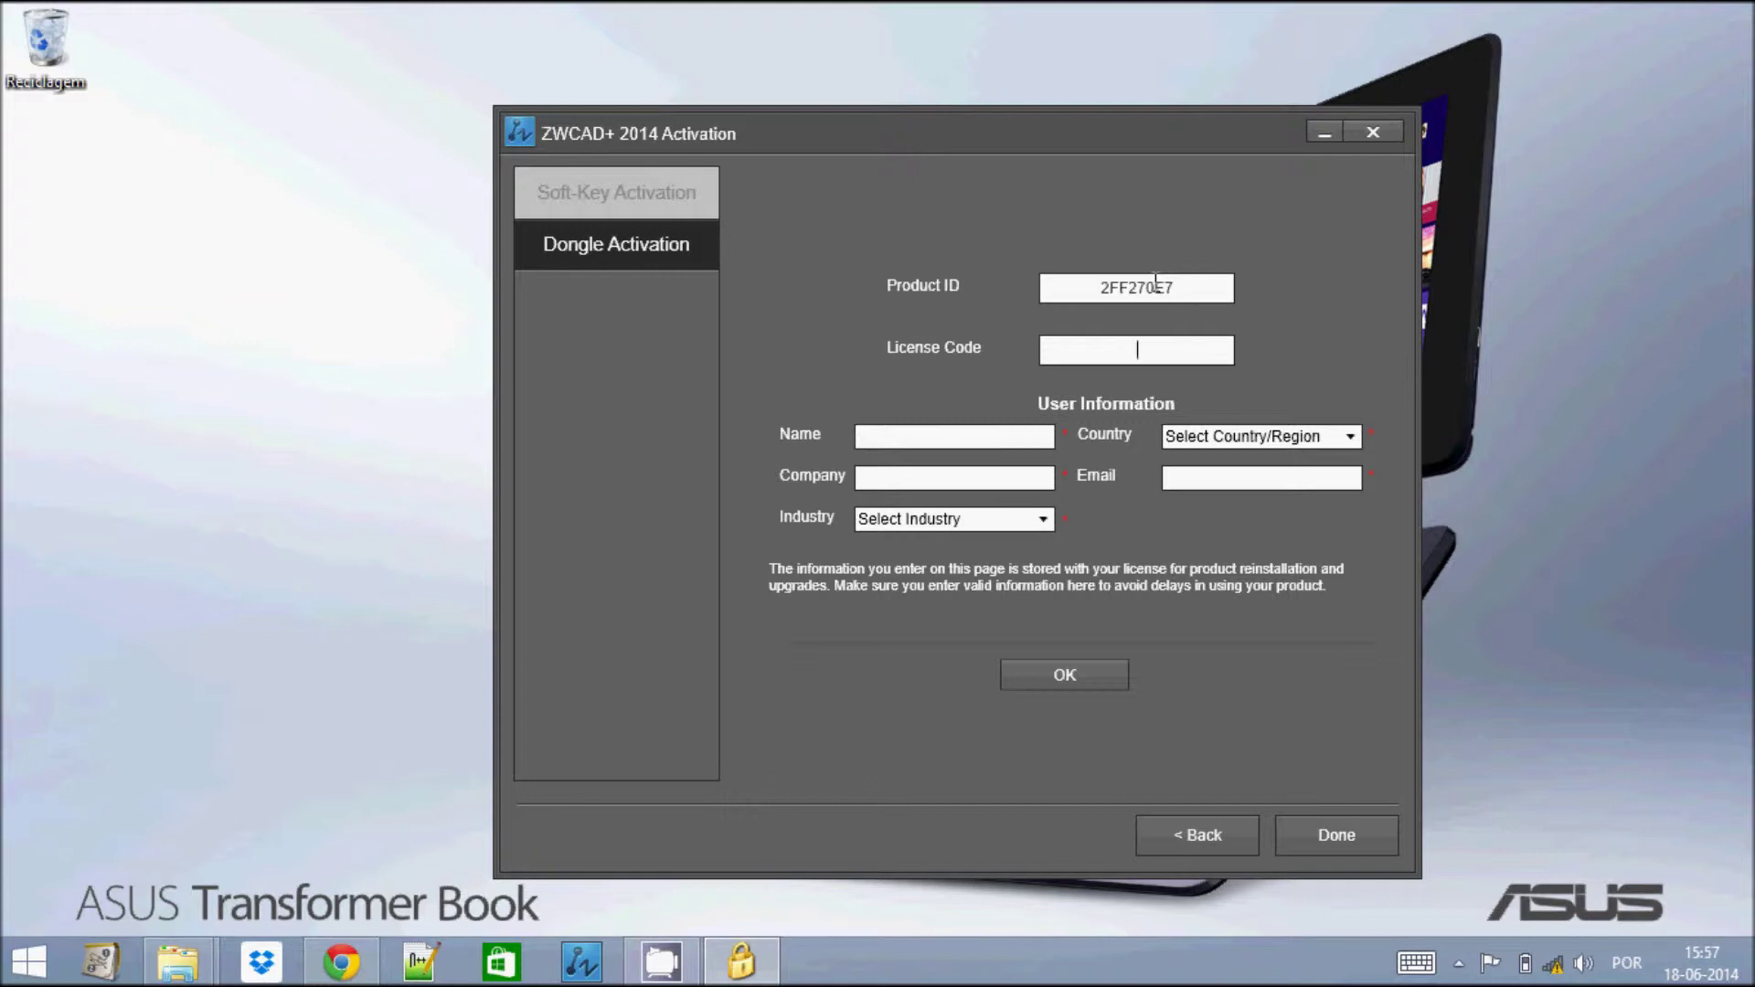
- Set Country to Portugal and Company to 'Ibercad, lda.'
{"action": "key", "text": "Tab"}
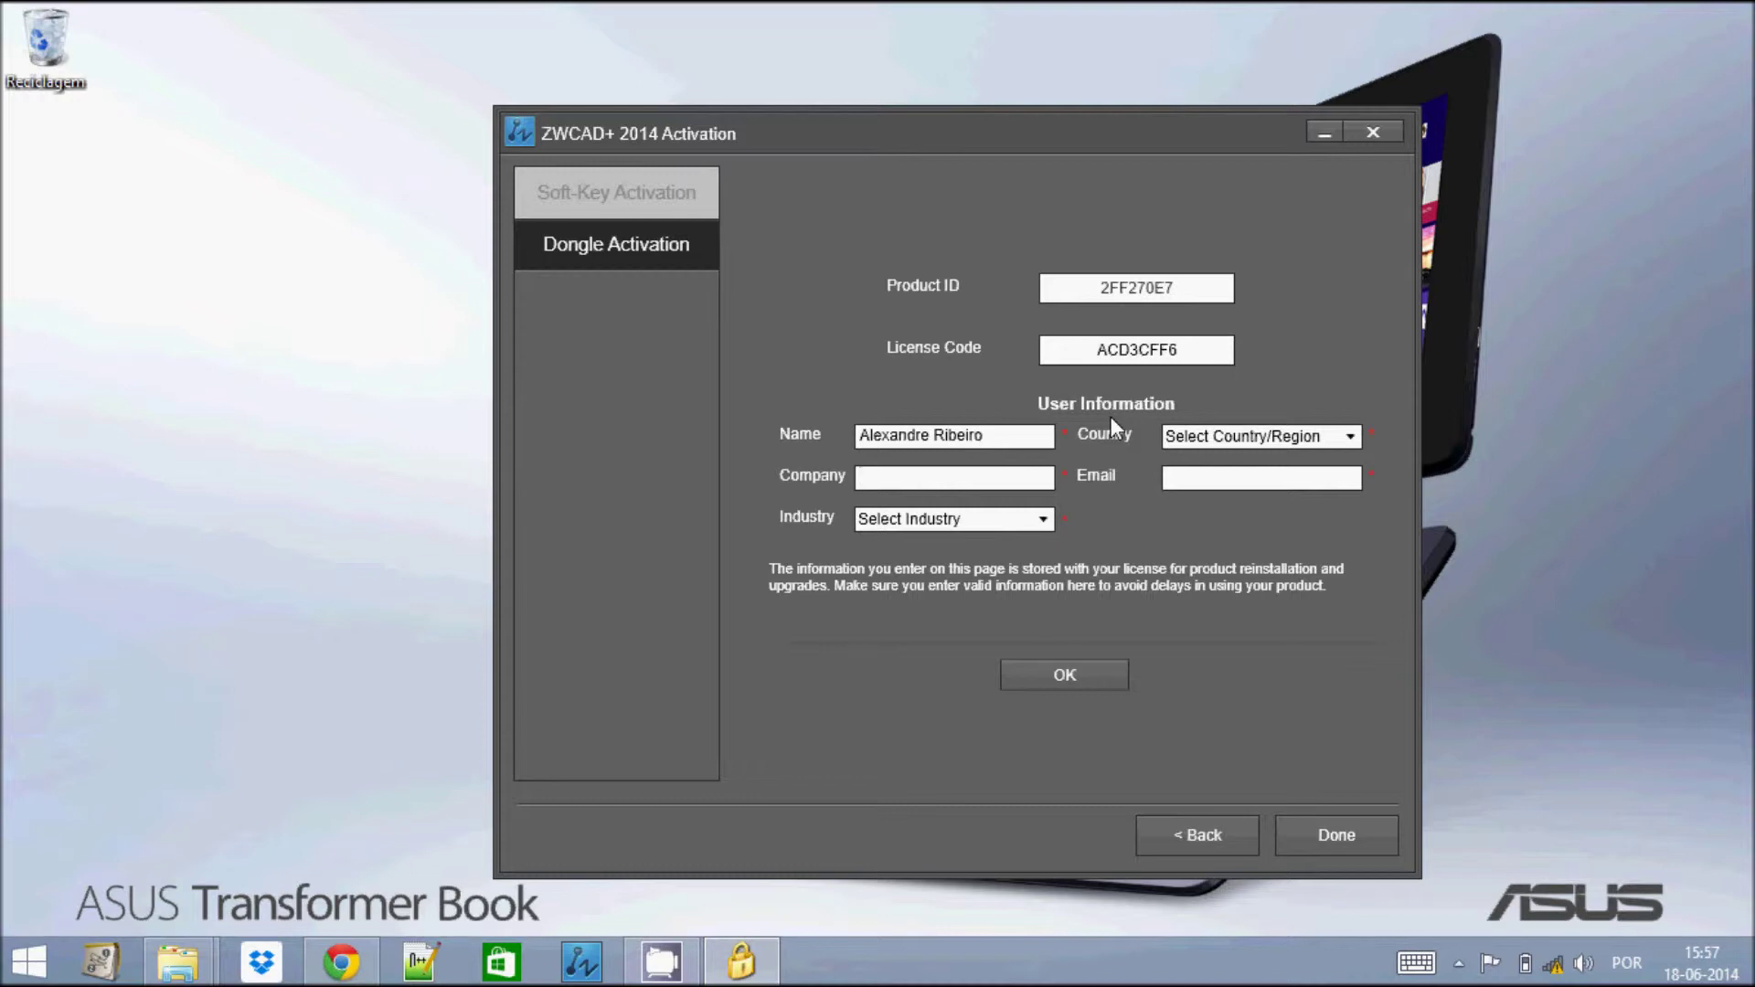
{"action": "left_click", "coordinate": [1211, 446]}
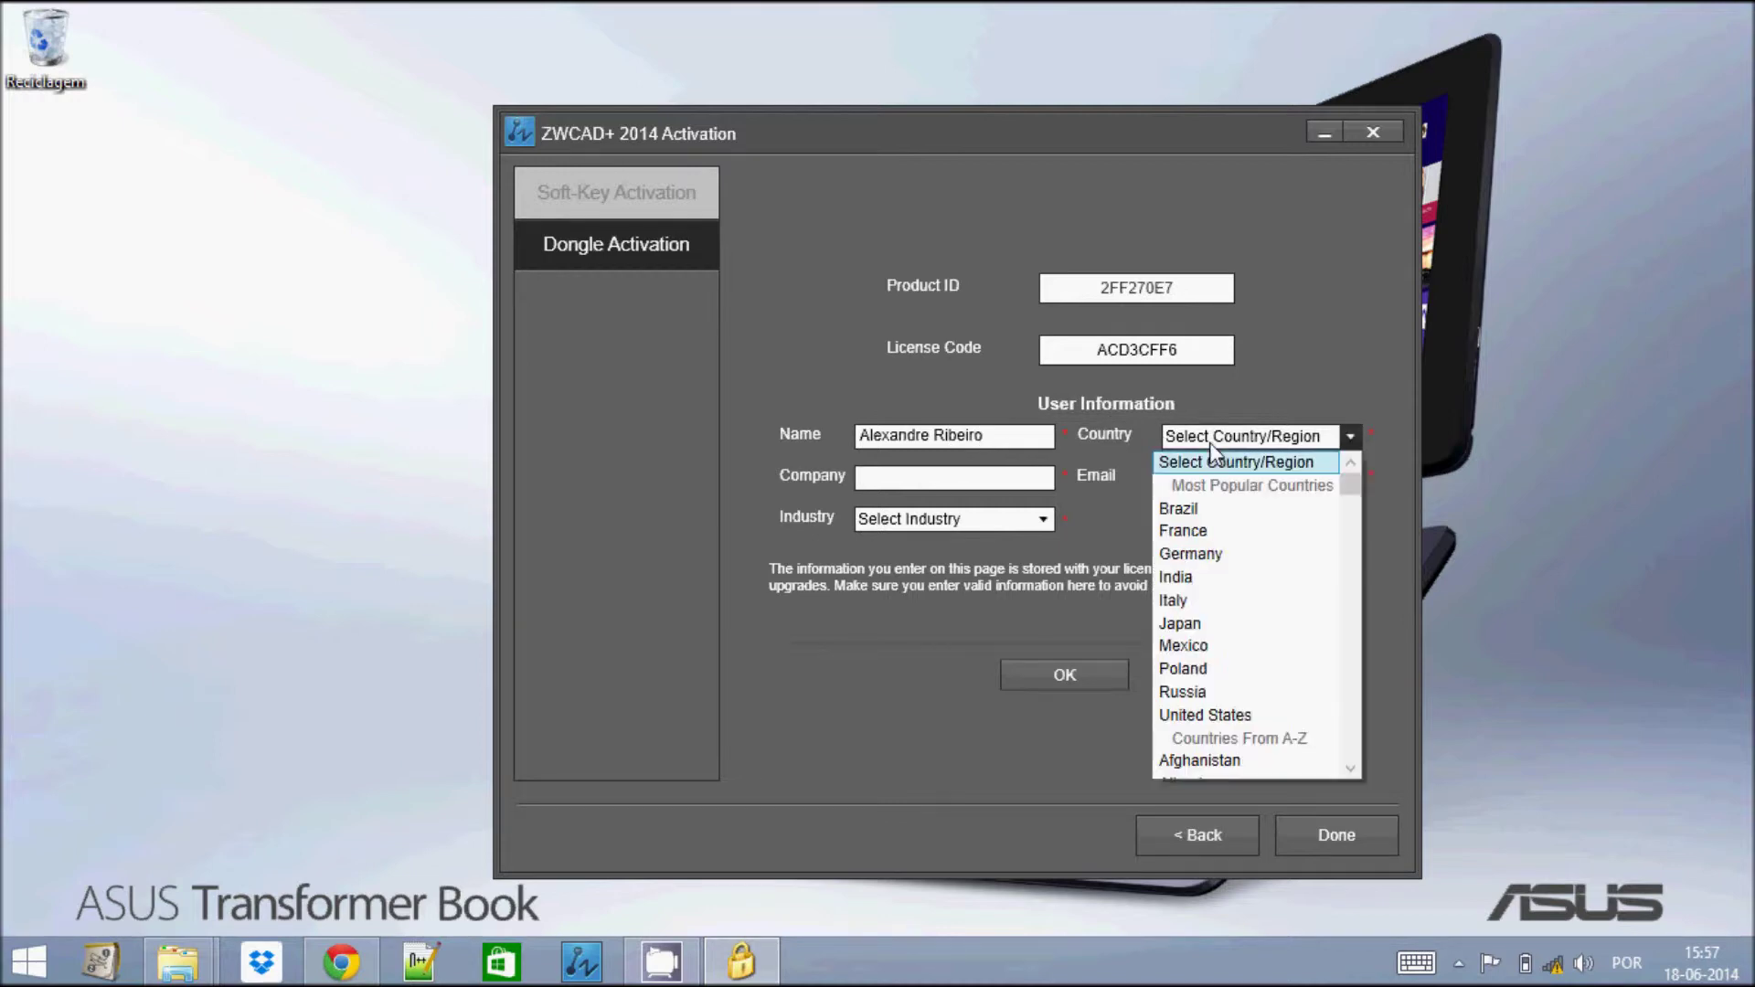
{"action": "scroll", "coordinate": [1208, 475], "scroll_direction": "down", "scroll_amount": 20}
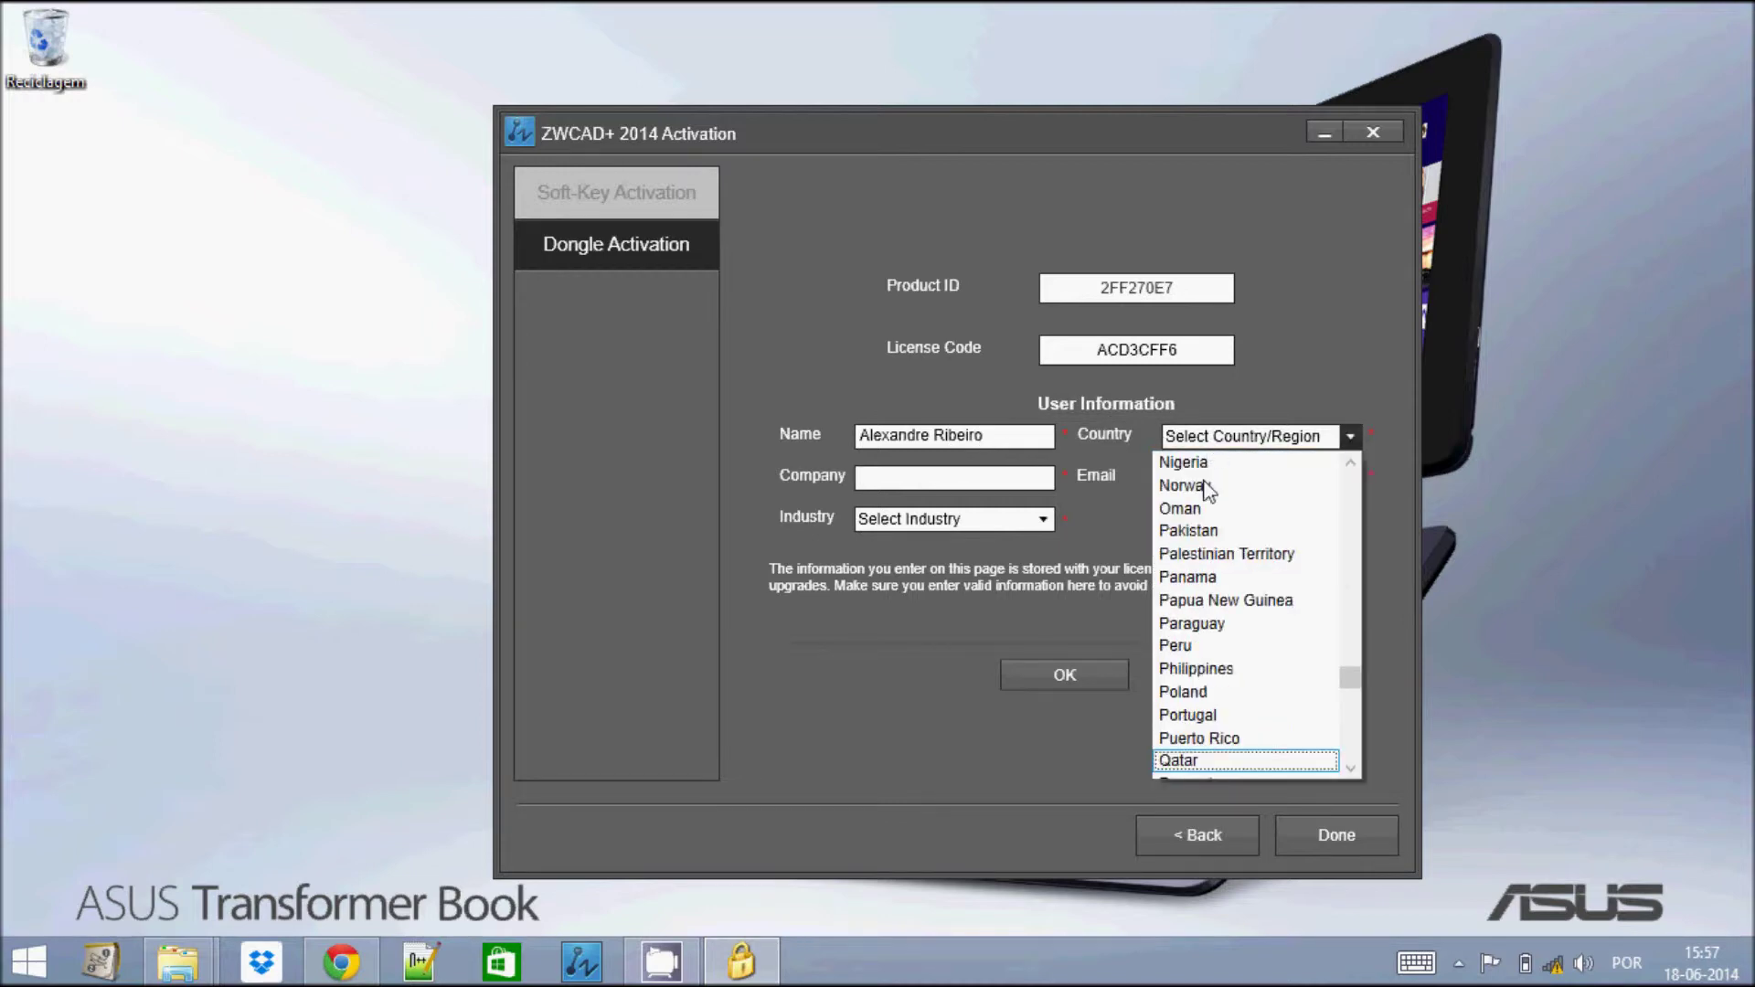
{"action": "left_click", "coordinate": [1200, 714]}
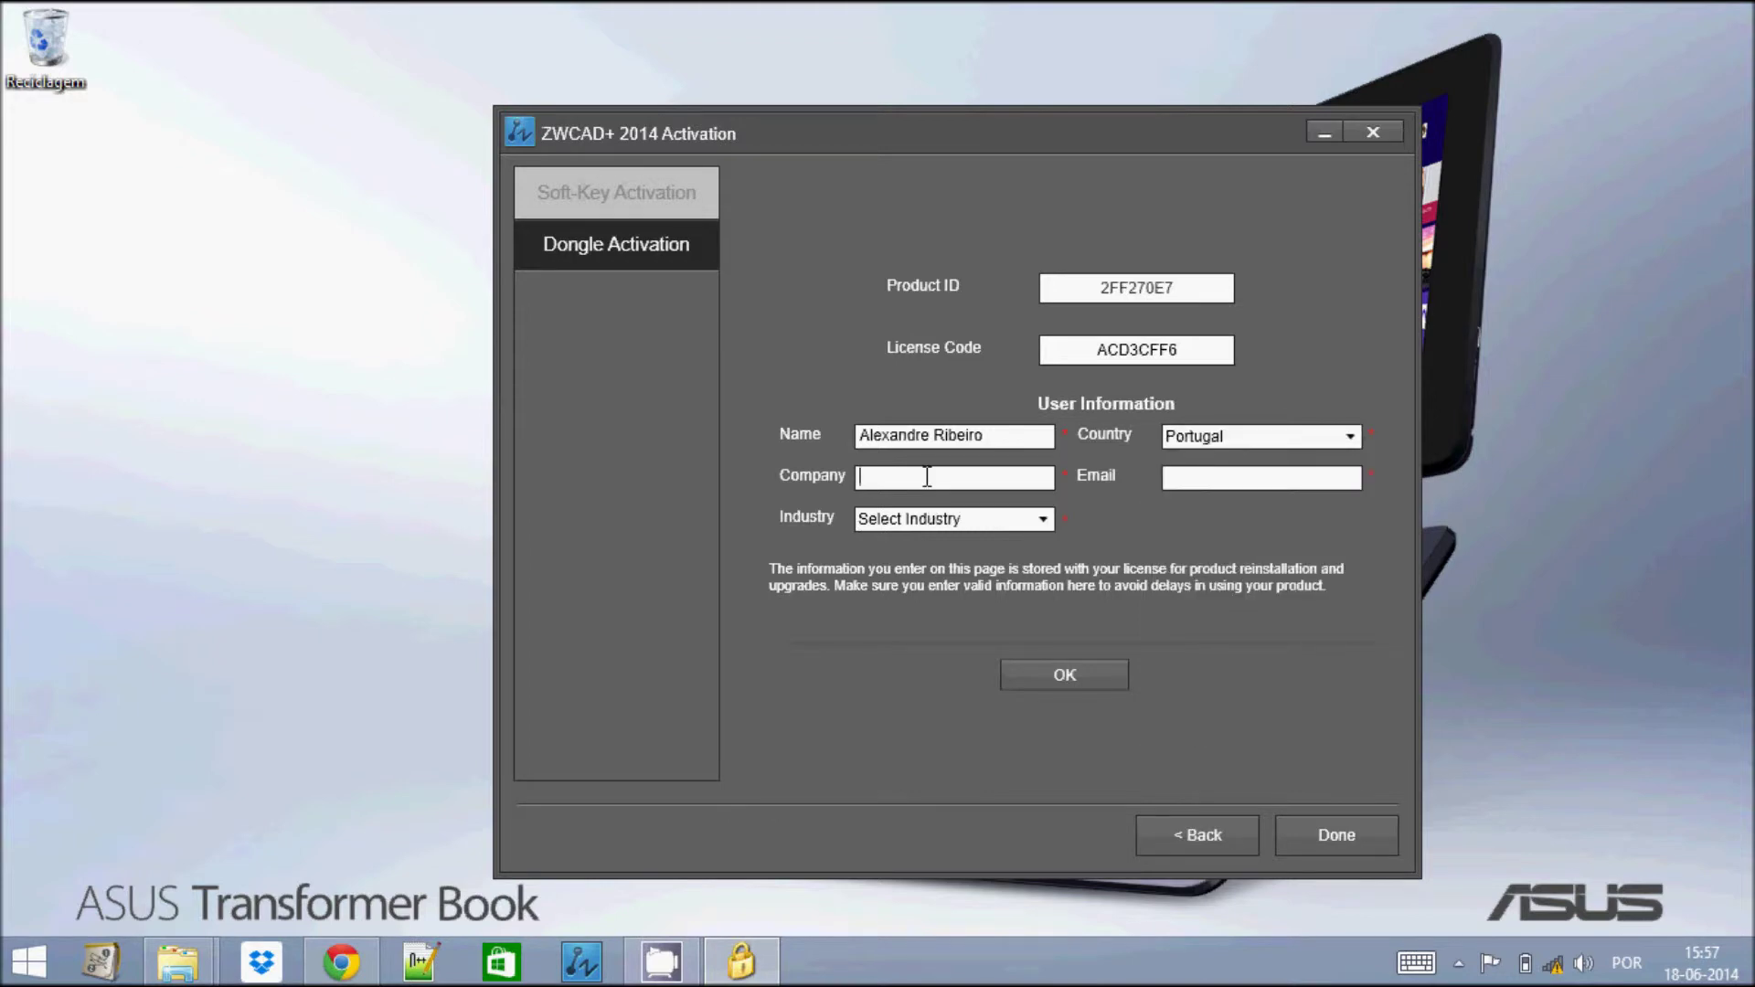
{"action": "type", "text": "Ibercad, lda."}
- Fill in the contact's e-mail, set Industry to Architectural, and submit the activation
{"action": "left_click", "coordinate": [1264, 474]}
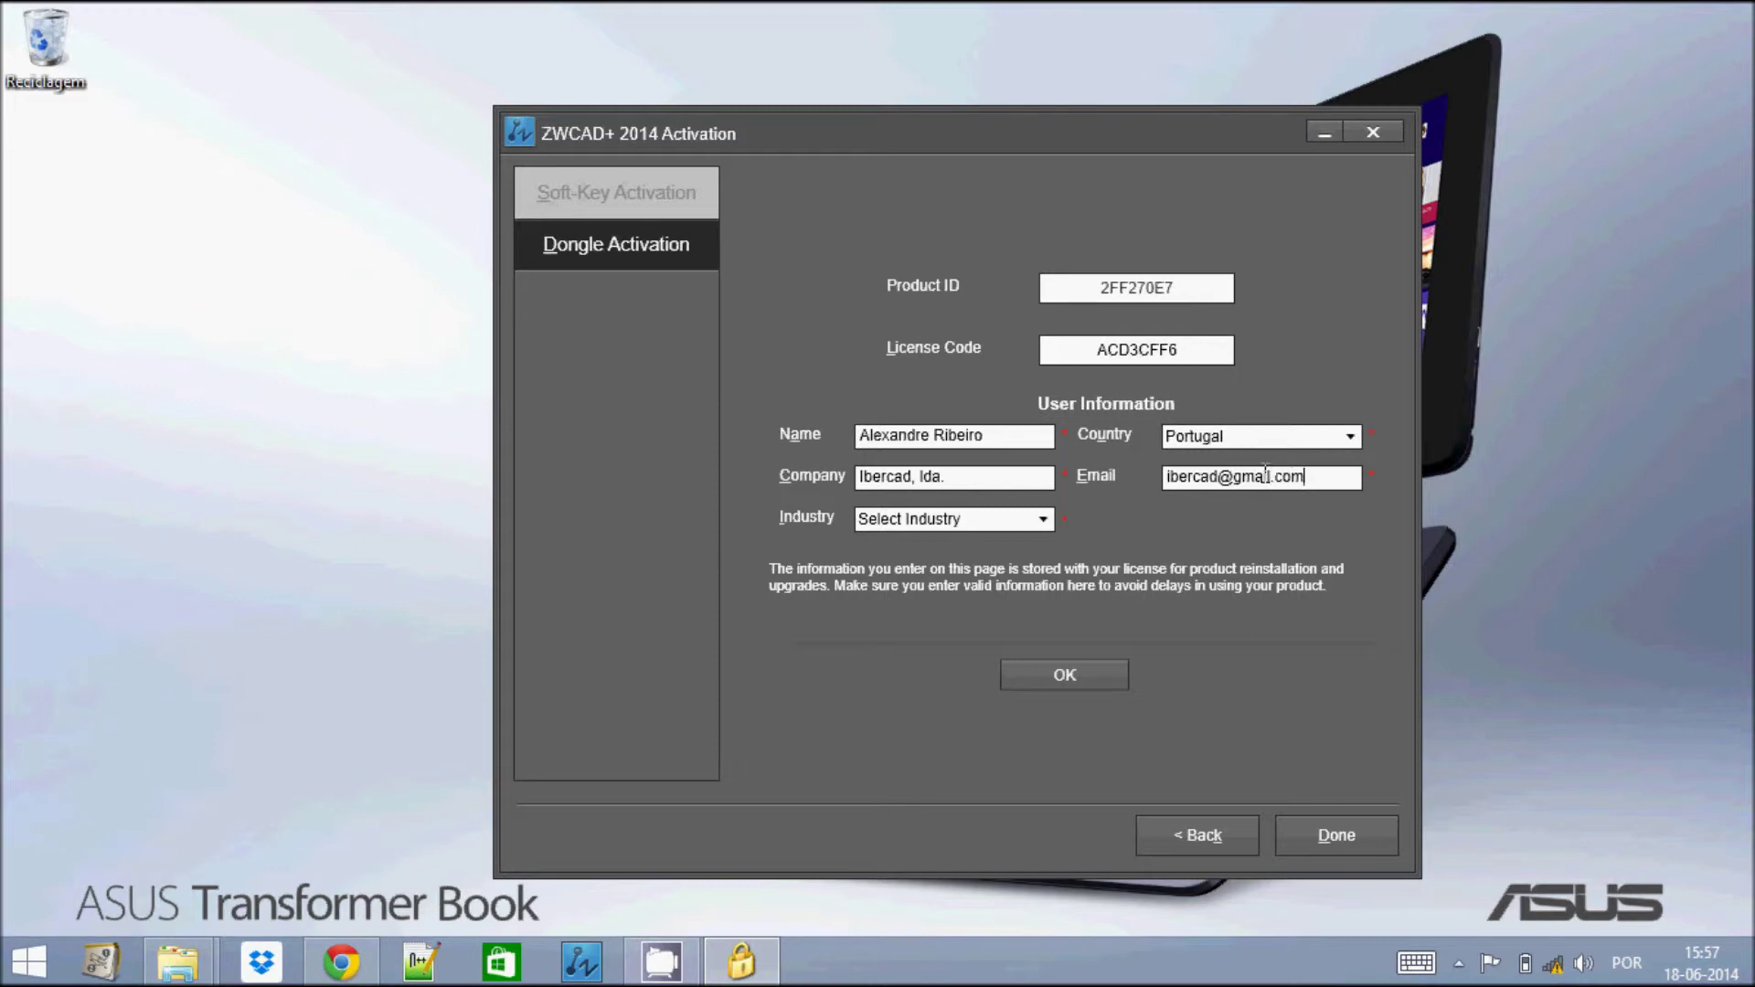
{"action": "key", "text": "Tab"}
{"action": "key", "text": "Down"}
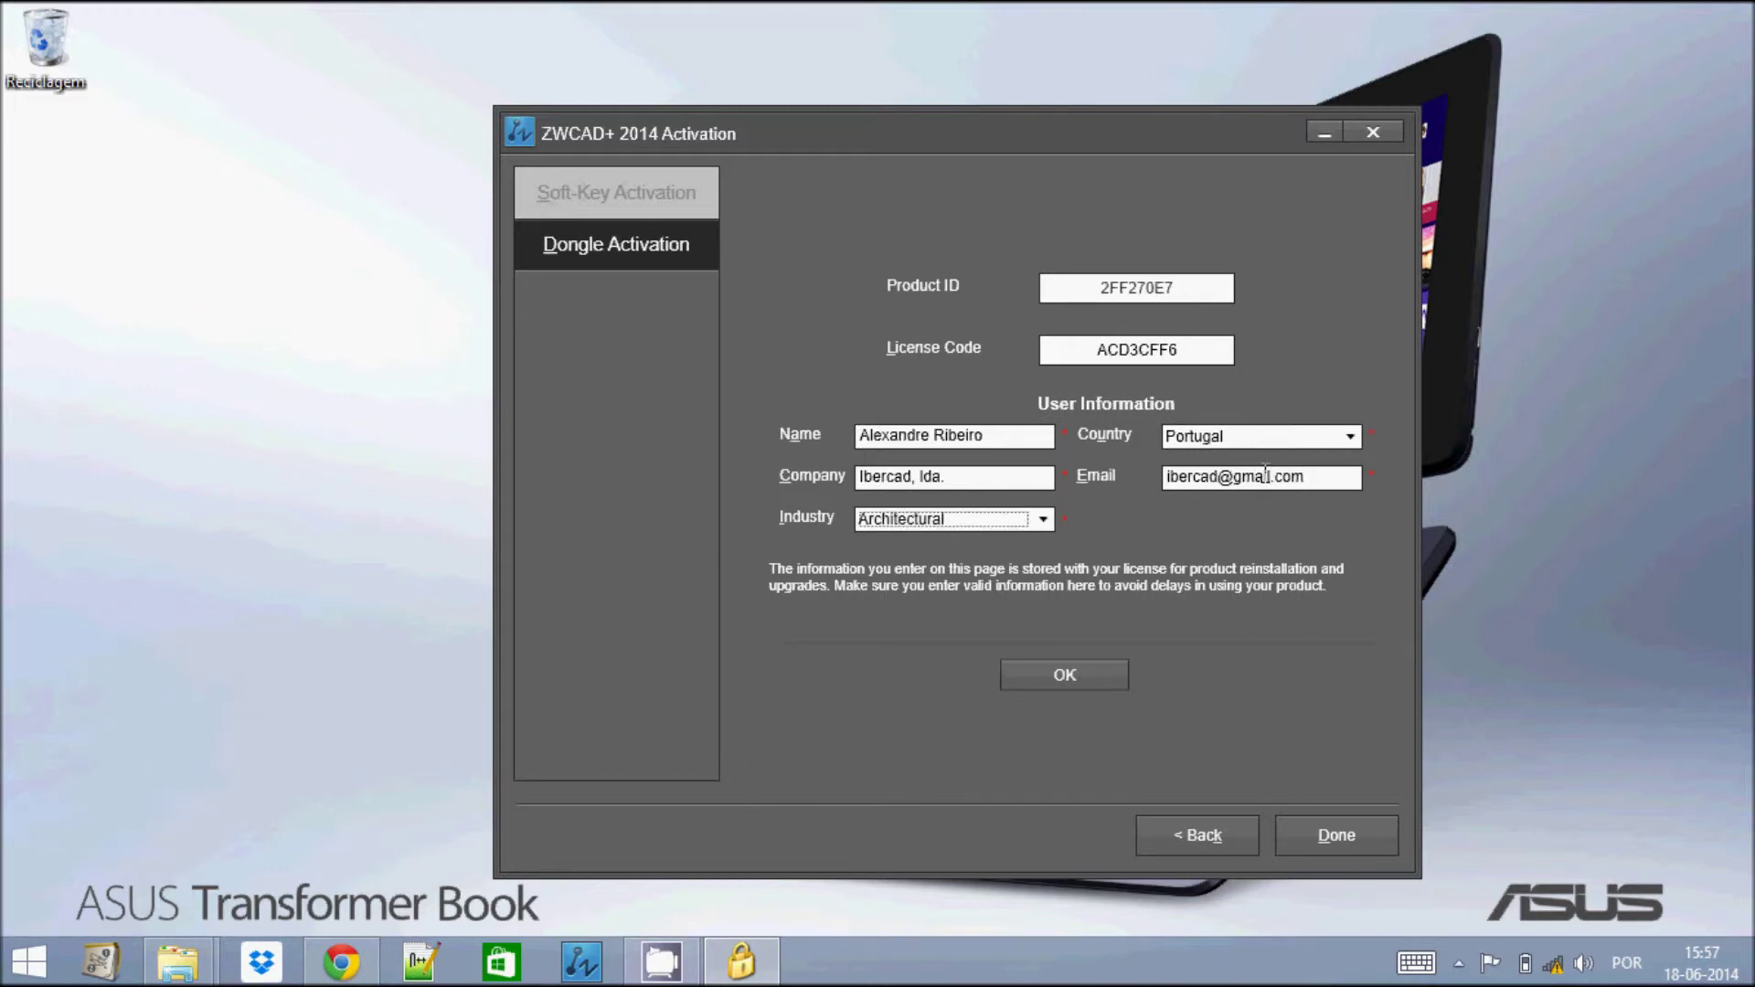
{"action": "left_click", "coordinate": [1054, 679]}
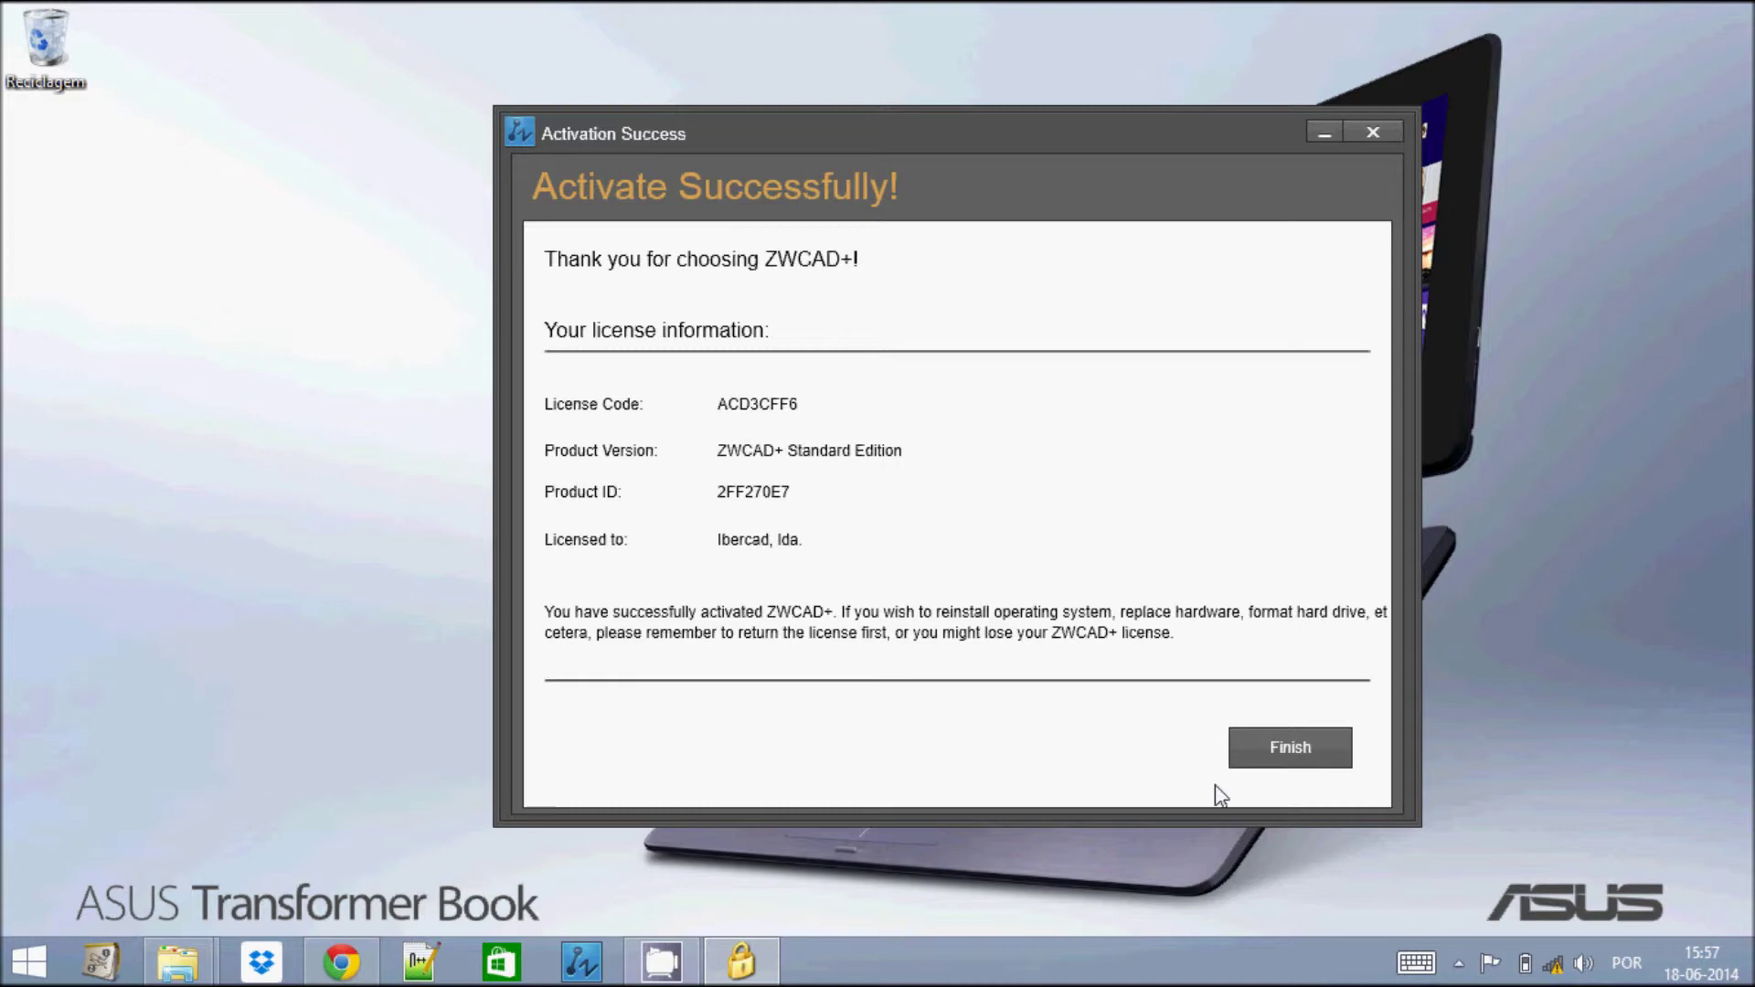
- Finish activation, check the Standard Edition licence for Ibercad, lda., and close License Manager
{"action": "left_click", "coordinate": [1290, 739]}
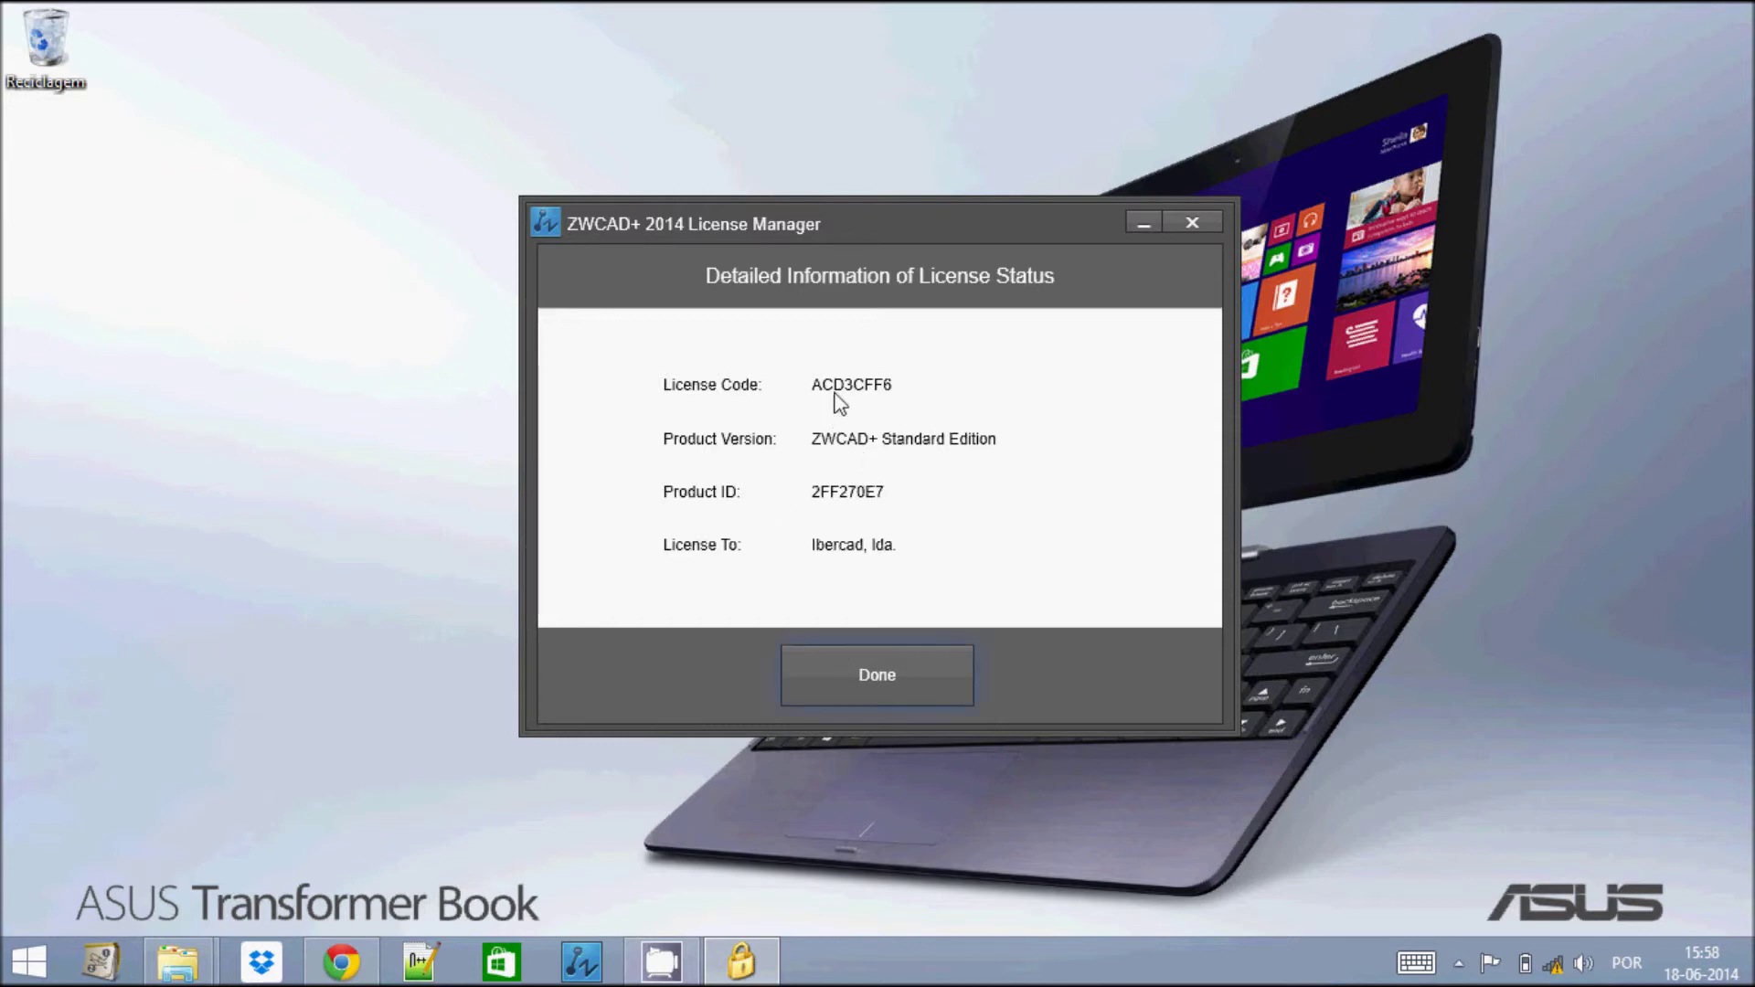
{"action": "left_click", "coordinate": [836, 684]}
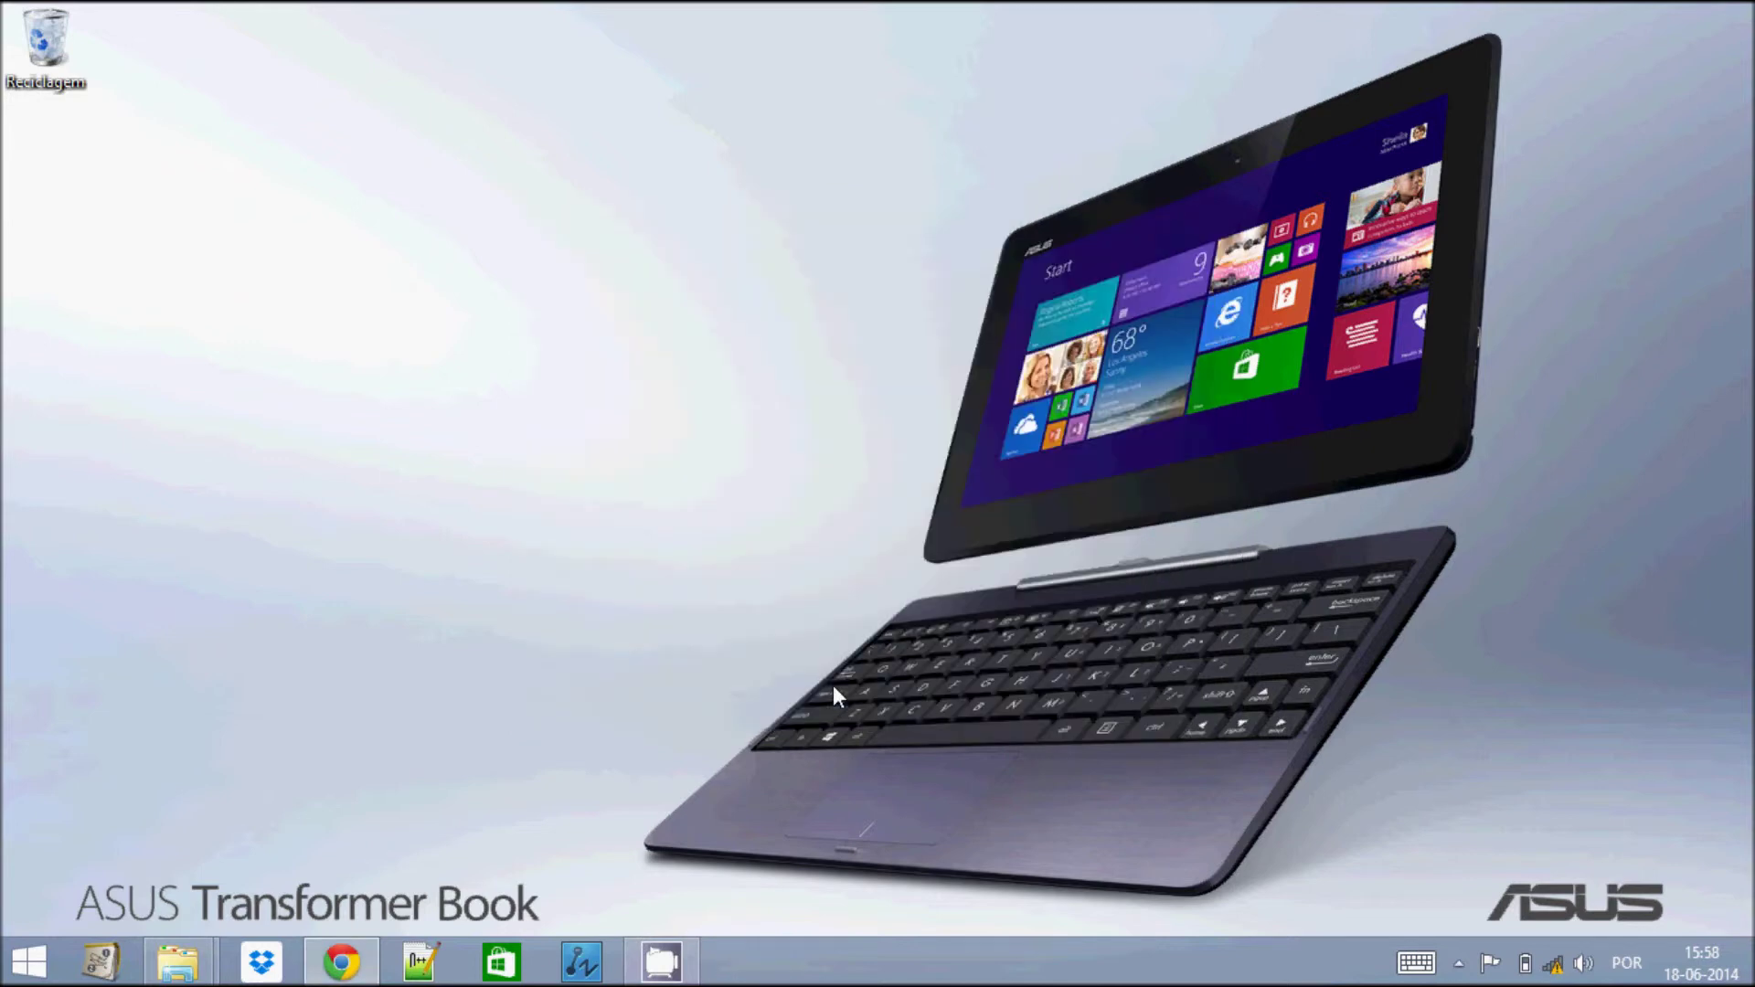